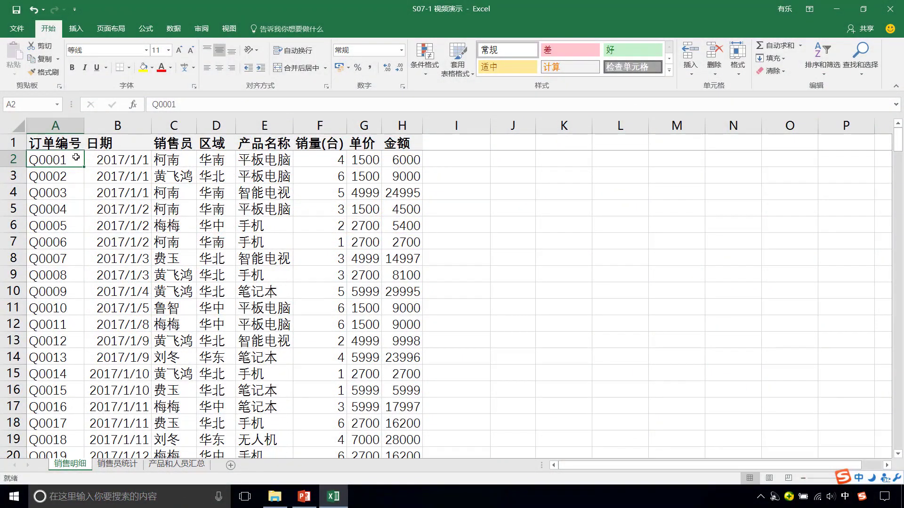
Review the first order's date, salesperson, quantity and amount formula, then go to 销售员统计.
click(132, 159)
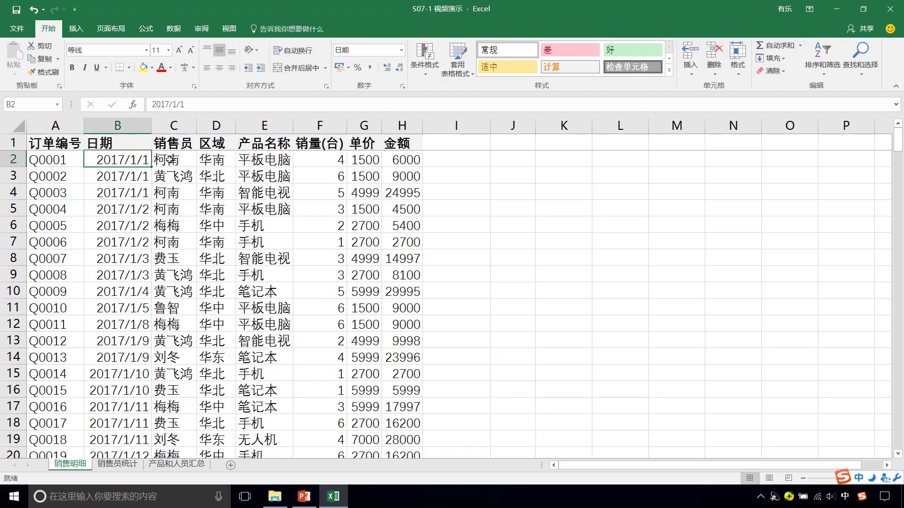
click(175, 160)
click(322, 158)
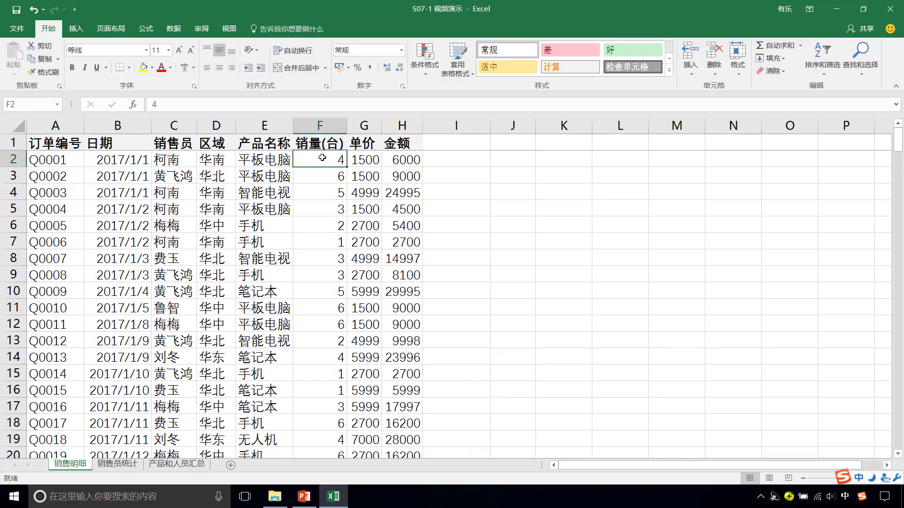
click(398, 160)
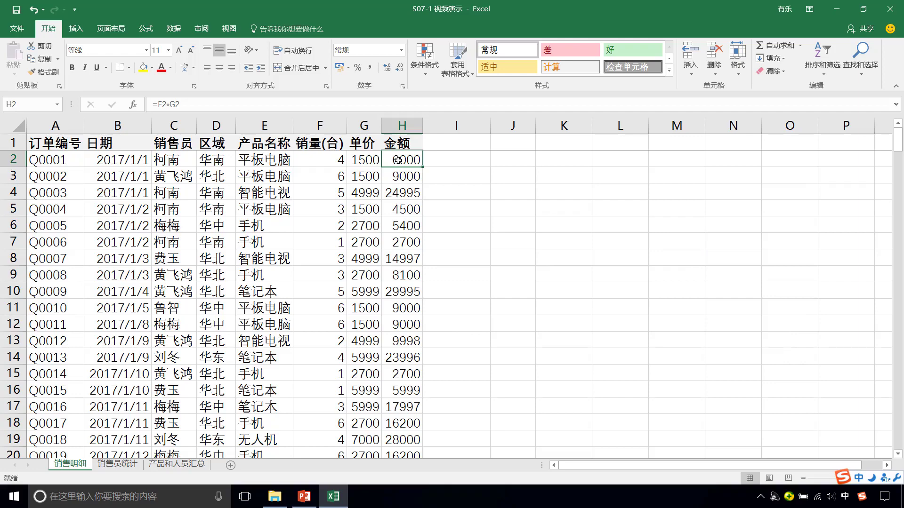
click(117, 464)
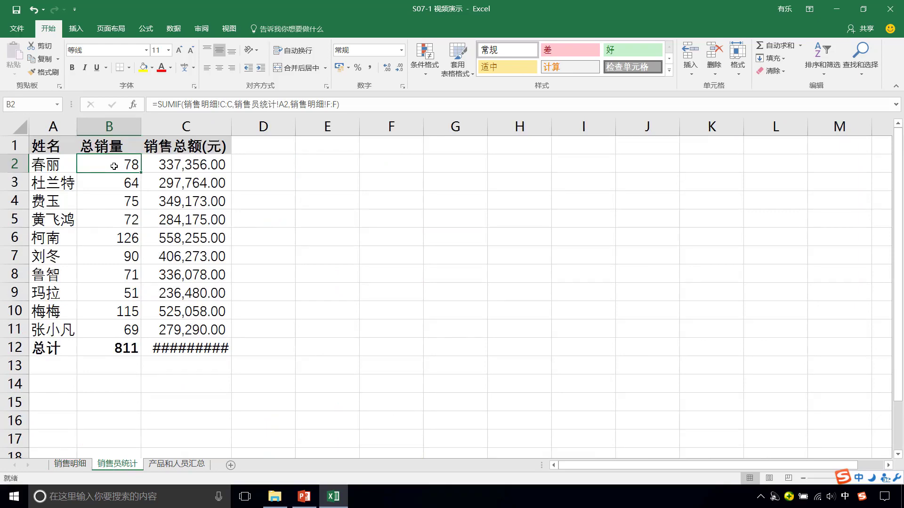
Scroll 销售明细 down to its last row, then return to the 销售员统计 sheet.
click(69, 464)
scroll(882, 402, down, 20)
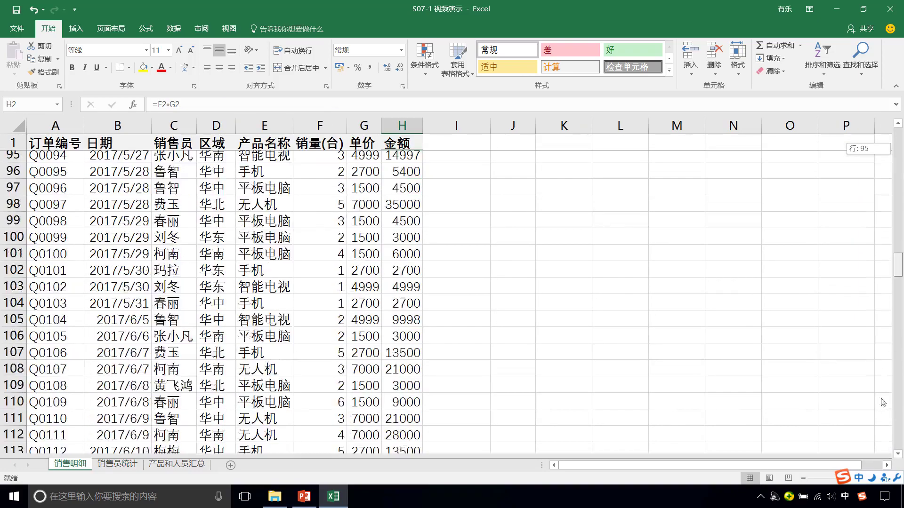
scroll(883, 403, down, 20)
scroll(897, 456, down, 2)
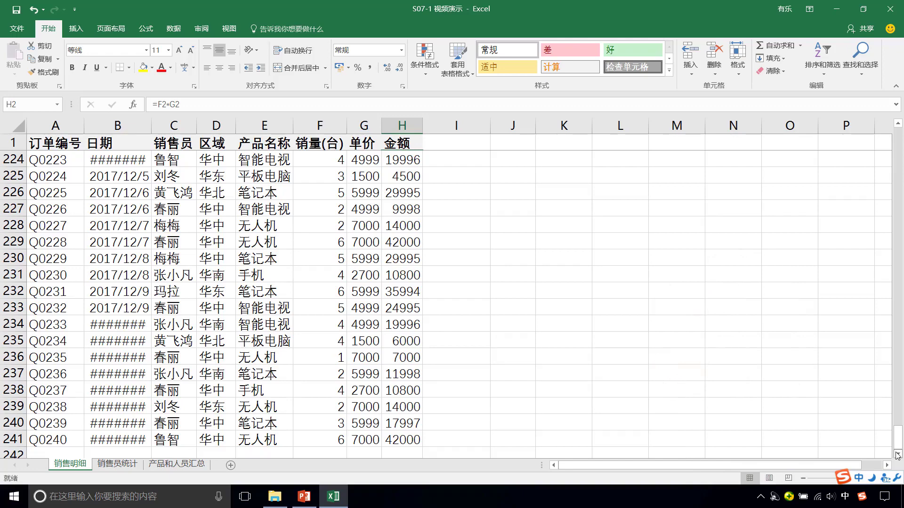
click(126, 465)
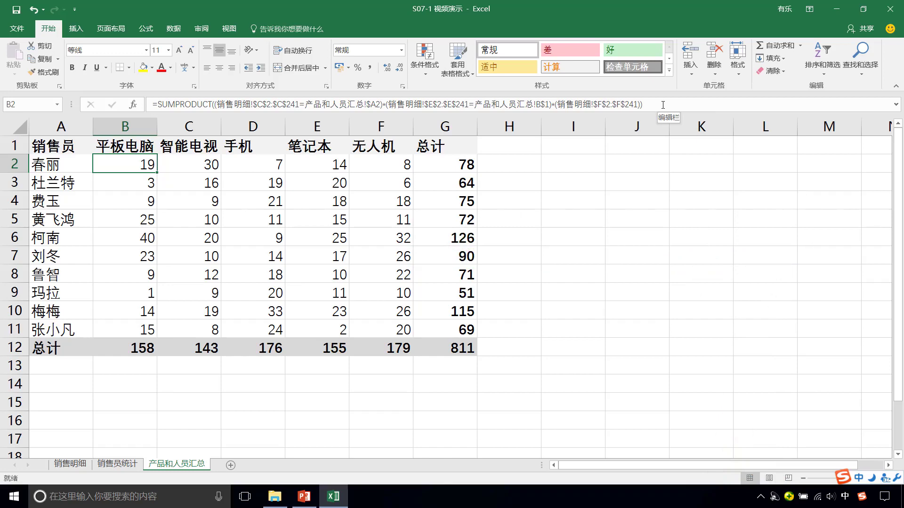
Check B2's SUMIF formula on 销售员统计 without editing it, then move to 产品和人员汇总.
key(ctrl+Page_Up)
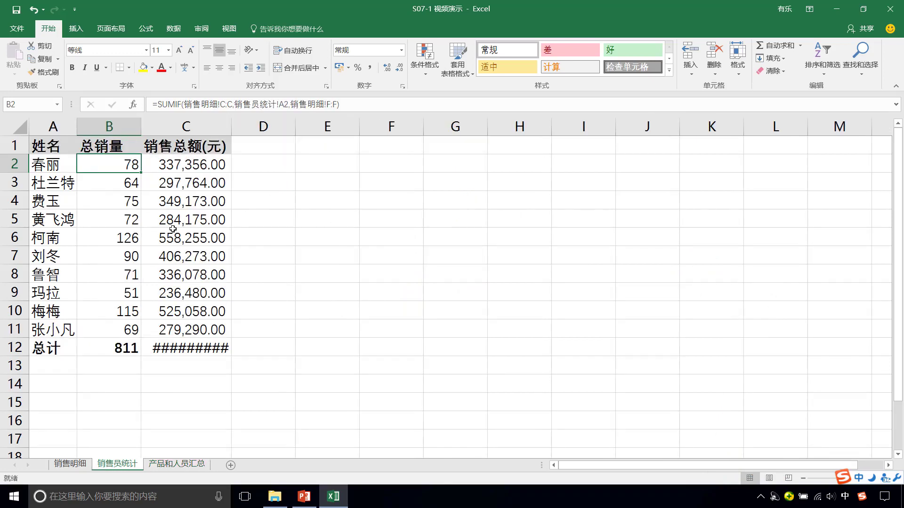
click(359, 103)
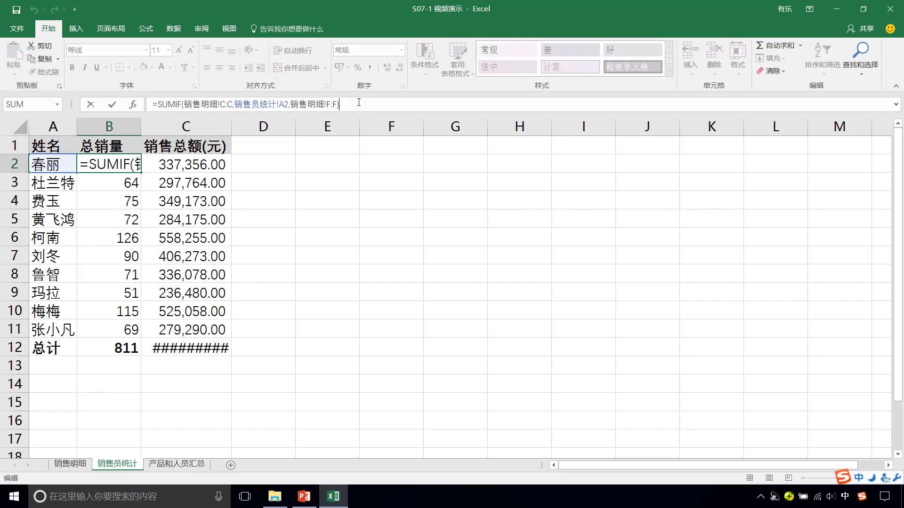
key(Escape)
key(ctrl+Page_Down)
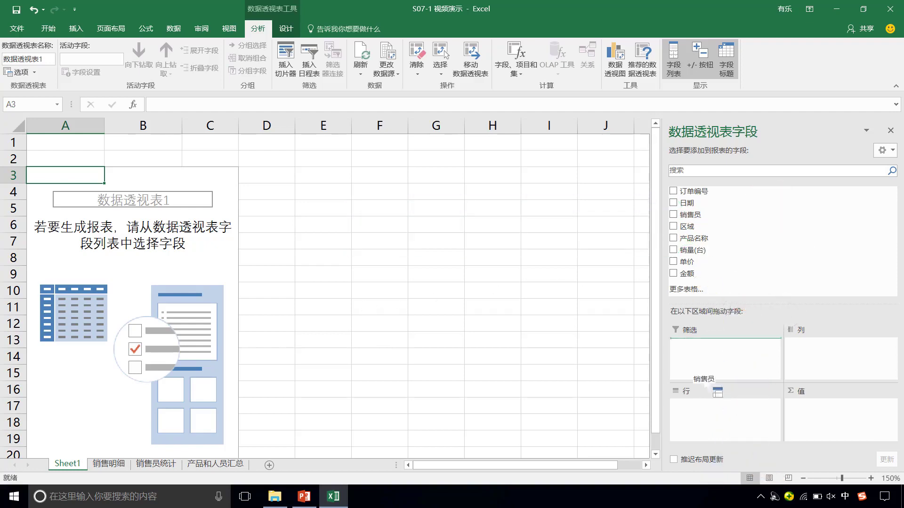
Put 销售员 in pivot Rows and 销量(台) in Values, and check the first quantity total.
drag(684, 217, 700, 405)
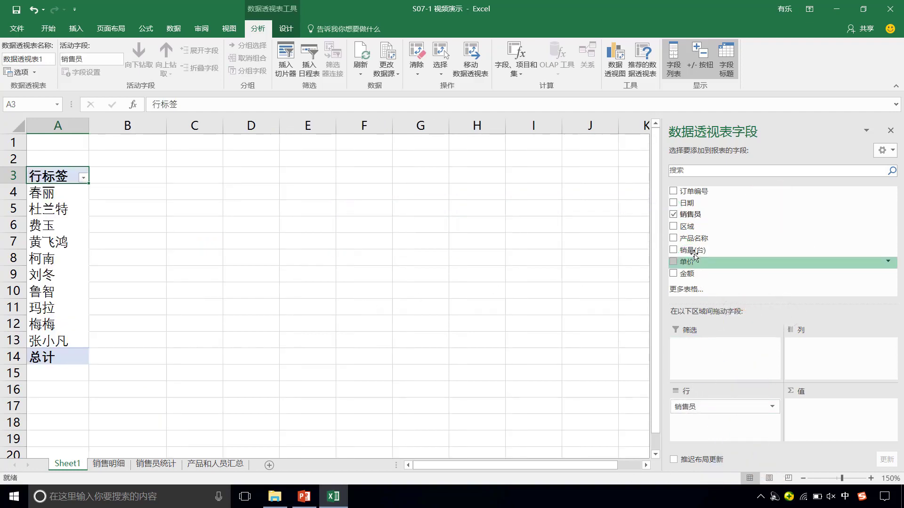
drag(691, 250, 819, 418)
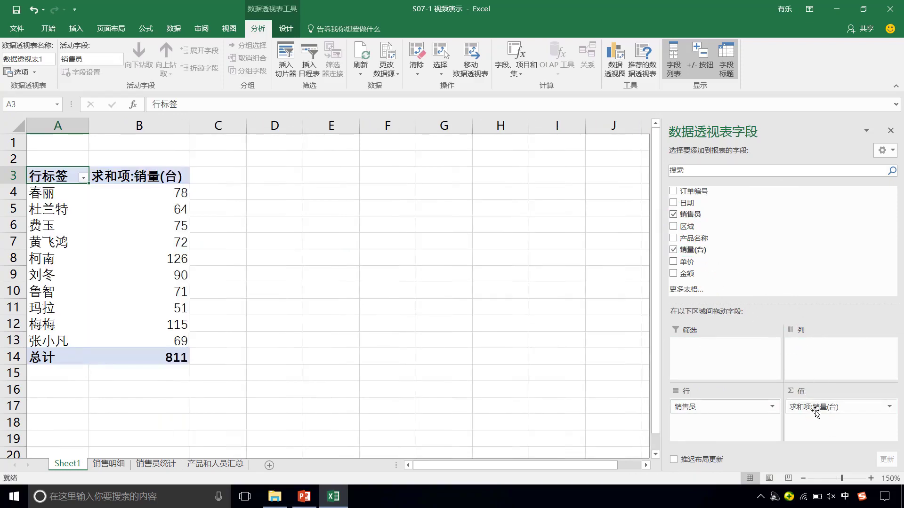
drag(67, 196, 166, 196)
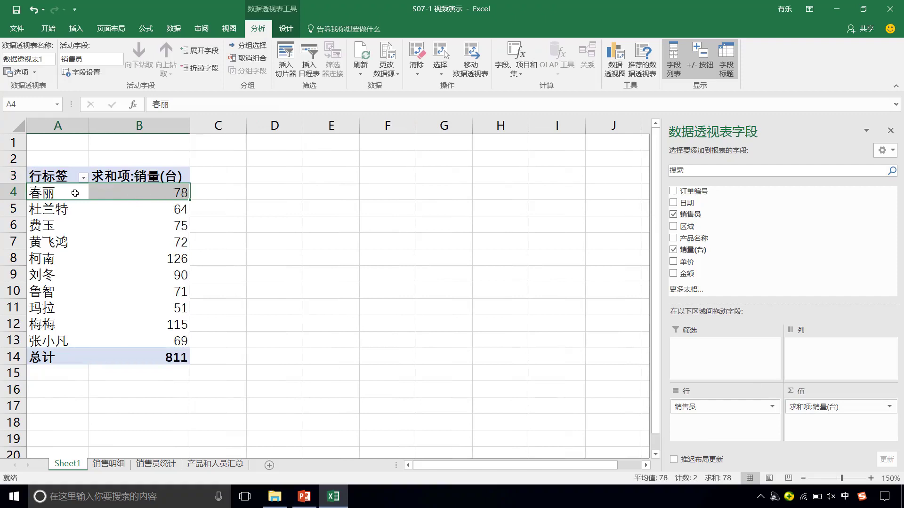
click(122, 192)
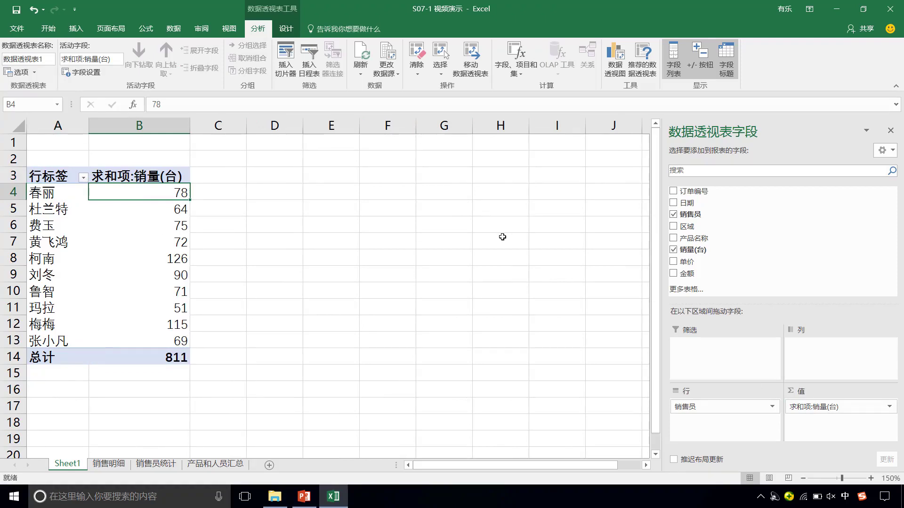
Replace the 销量 sum with summed 金额 and check the first salesperson's amount total.
drag(790, 407, 598, 316)
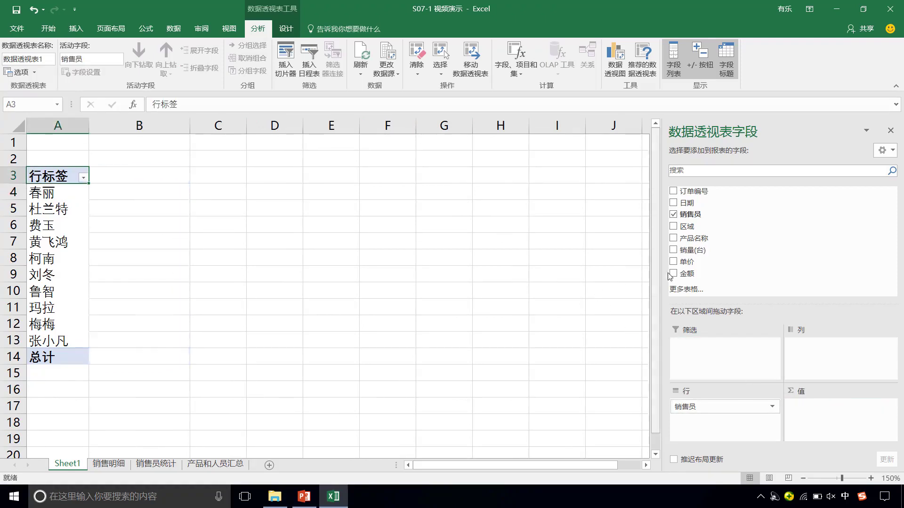
drag(684, 274, 795, 404)
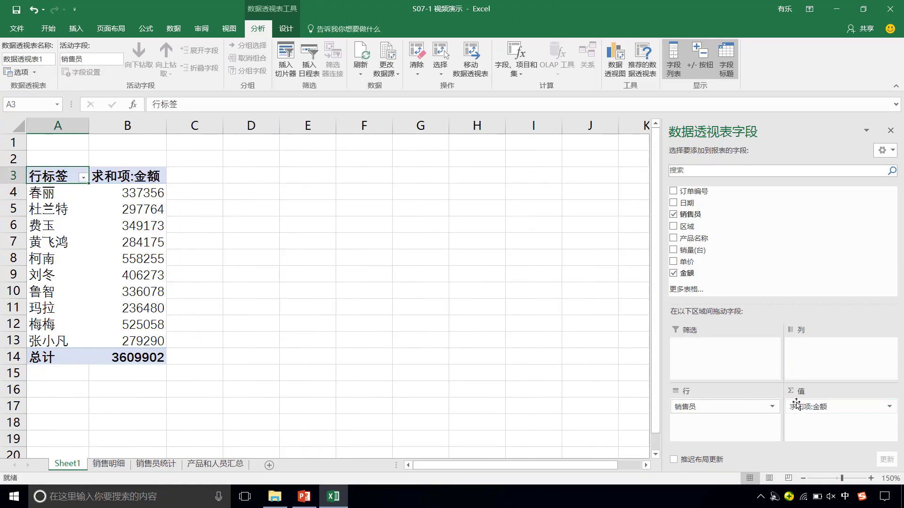
drag(62, 193, 126, 193)
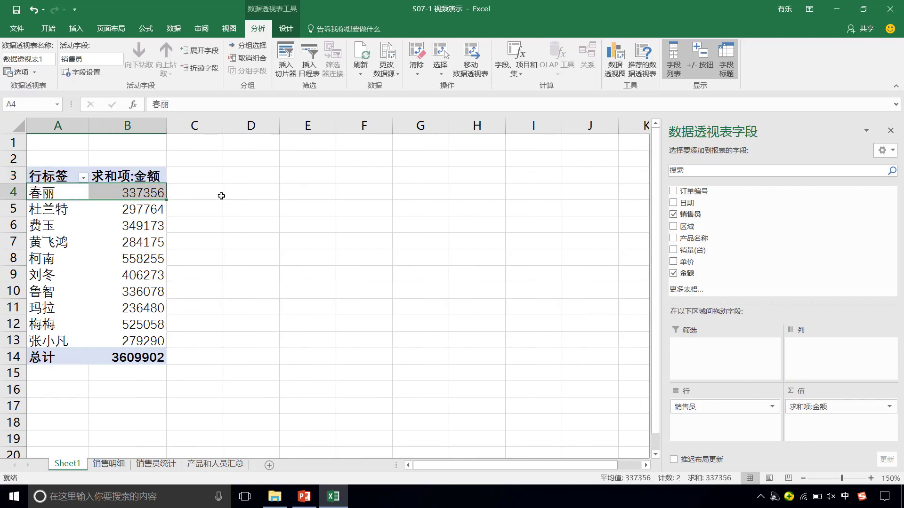
drag(87, 195, 108, 195)
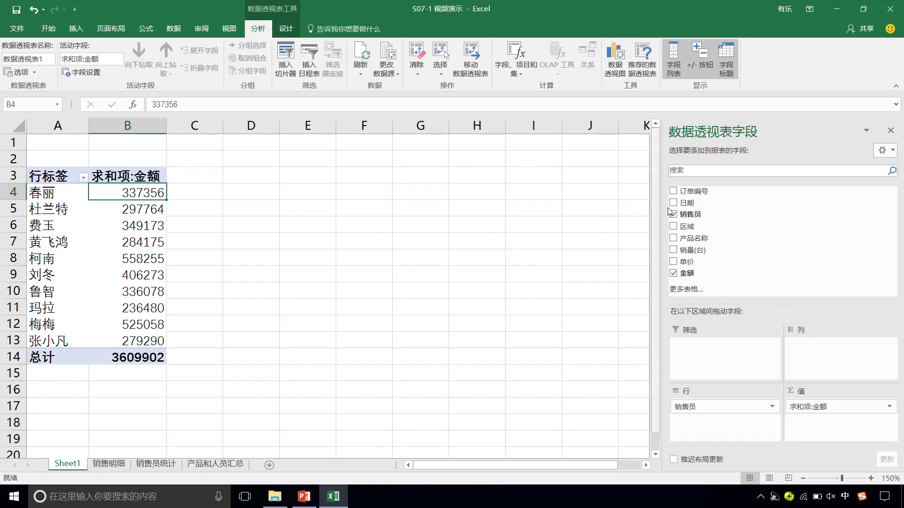
mouse_move(686, 203)
mouse_down()
mouse_move(720, 304)
mouse_move(706, 334)
mouse_up()
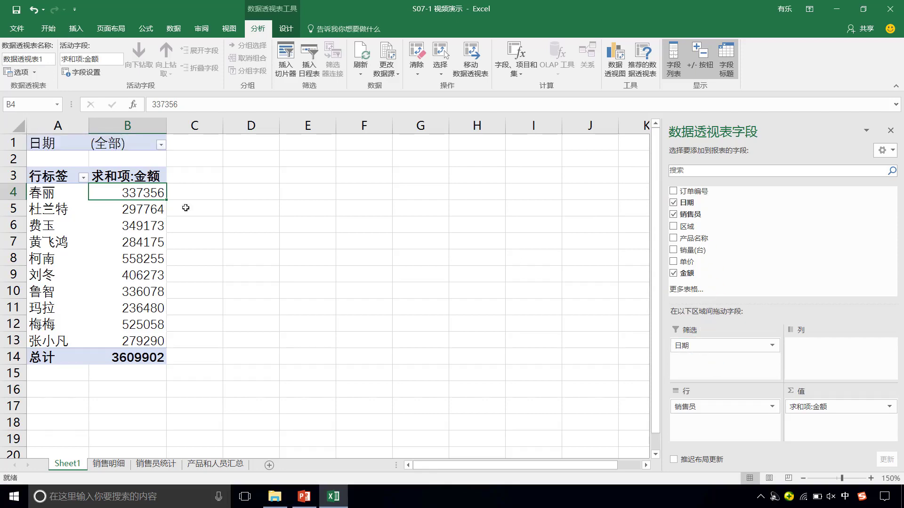
click(161, 145)
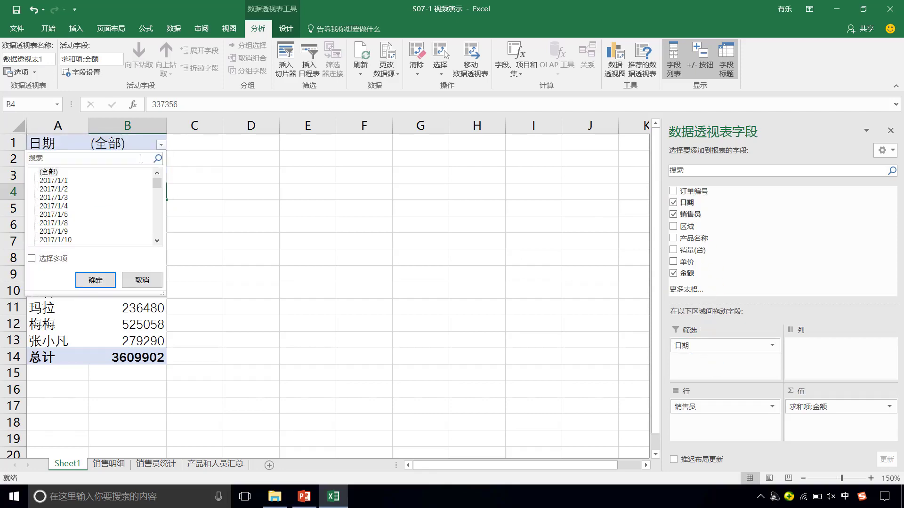
click(63, 198)
click(95, 280)
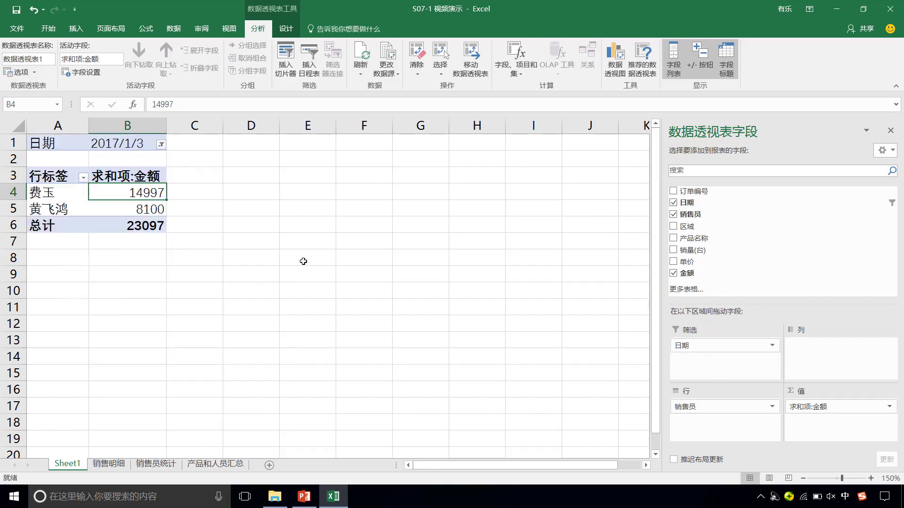
click(55, 195)
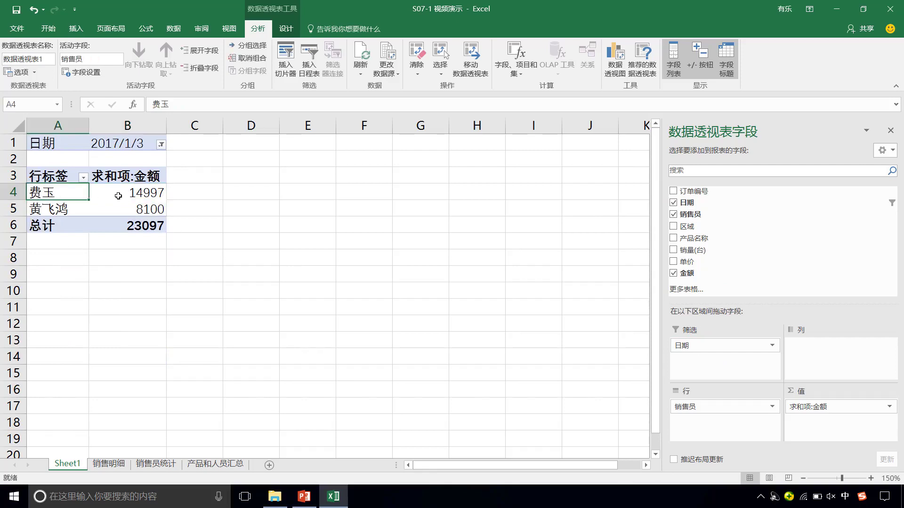
click(118, 196)
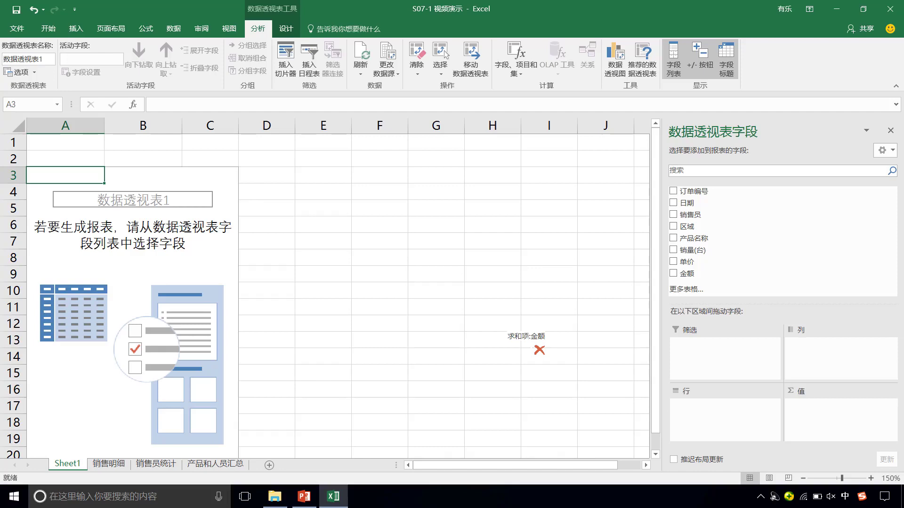
Rebuild the pivot with 销售员 rows and summed 金额, then move salespeople to columns.
drag(539, 350, 539, 350)
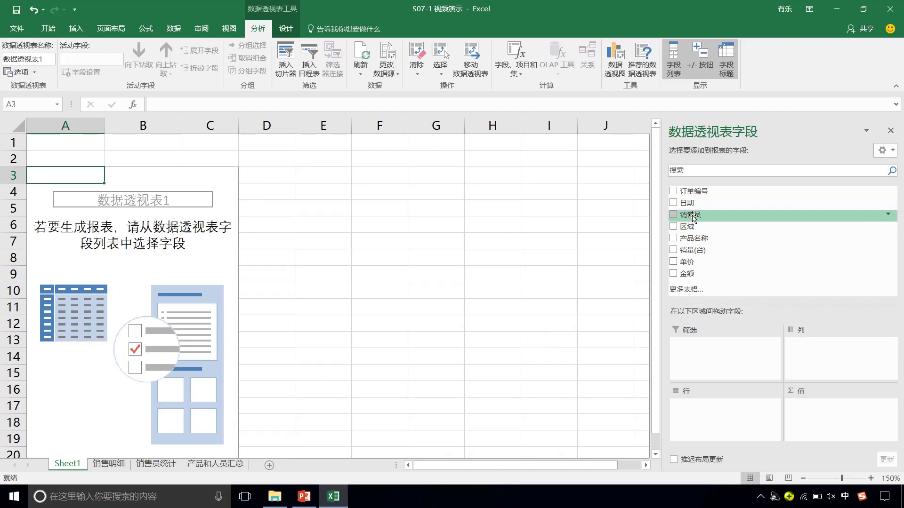
mouse_move(693, 217)
mouse_down()
mouse_move(725, 424)
mouse_move(814, 367)
mouse_move(746, 419)
mouse_up()
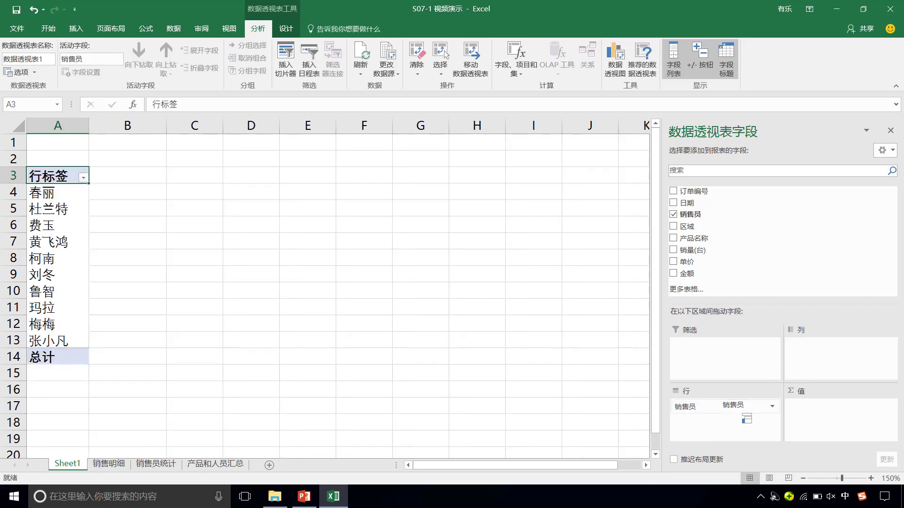
drag(686, 274, 836, 418)
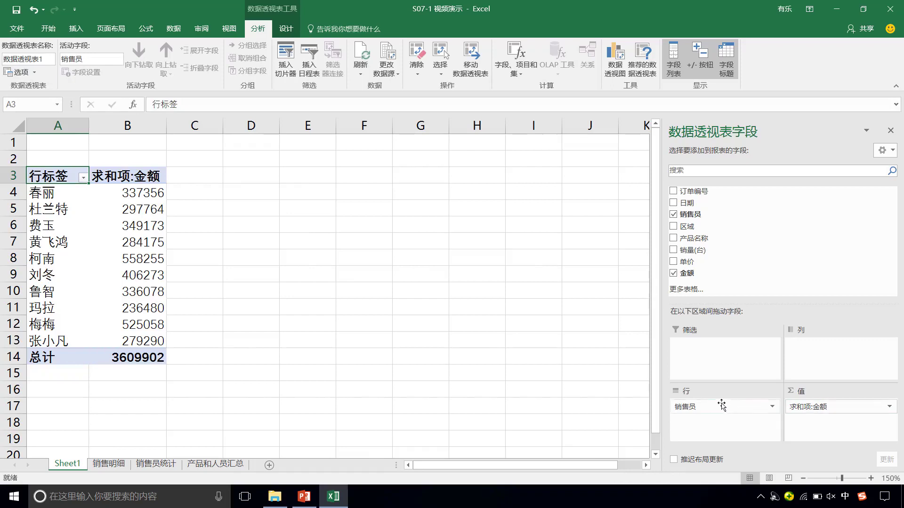
drag(711, 406, 816, 358)
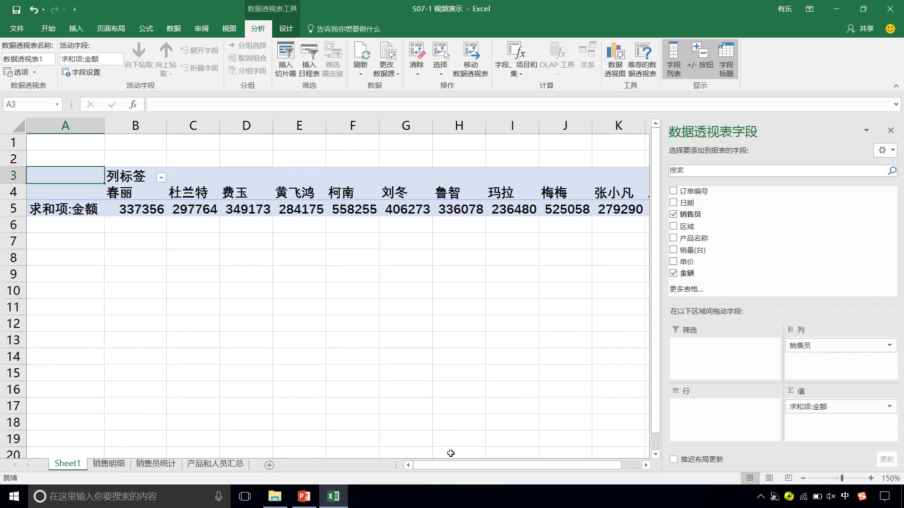
Add 日期 as a pivot filter, opening its date list and closing it unchanged.
drag(455, 469, 476, 465)
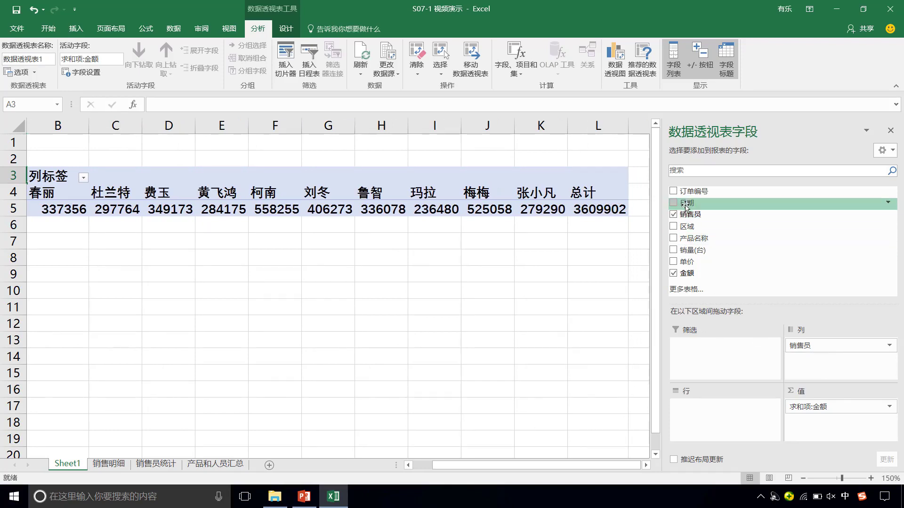
drag(685, 203, 709, 351)
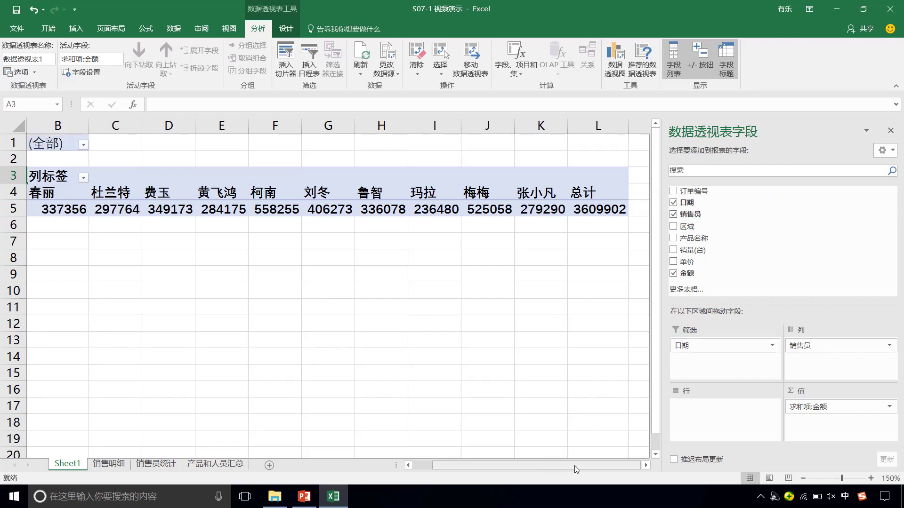
drag(576, 469, 557, 469)
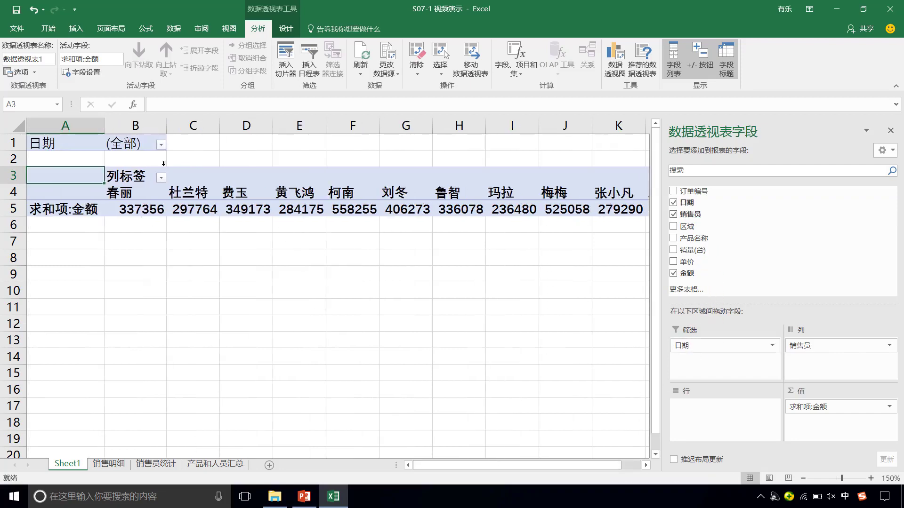
click(161, 144)
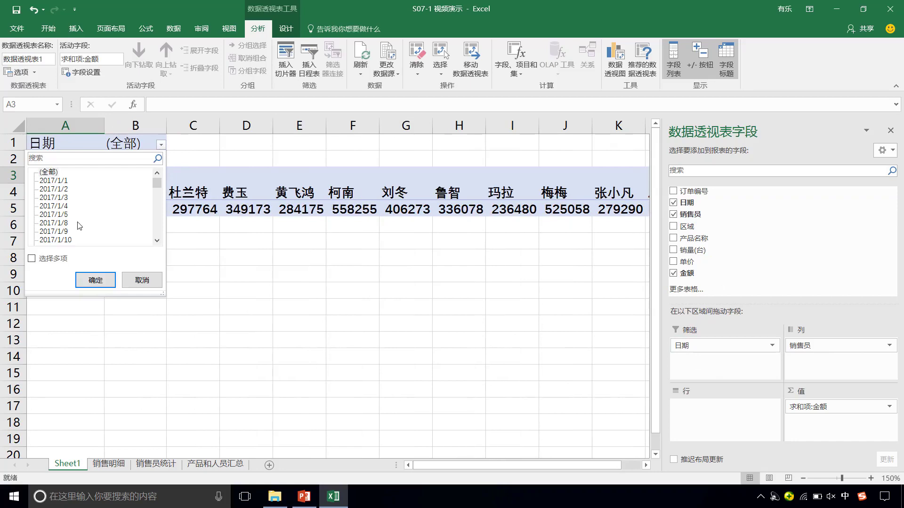
click(139, 279)
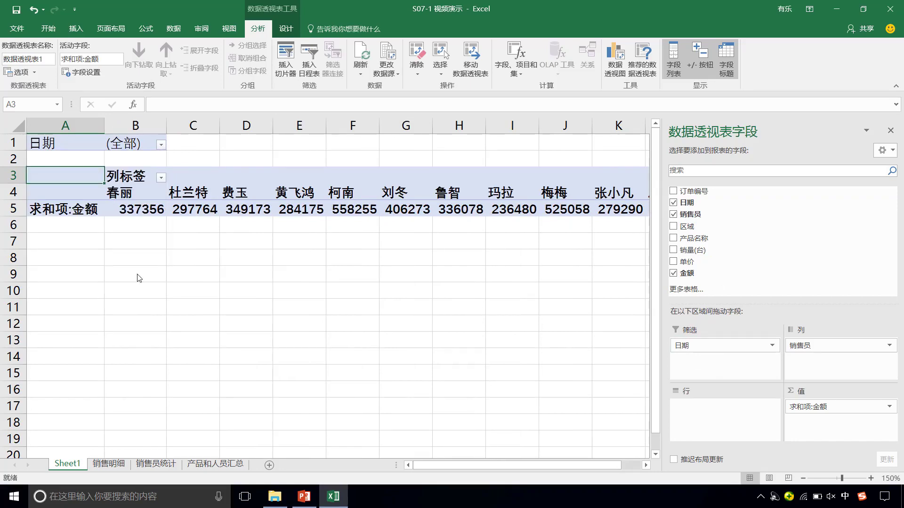
Remove the 日期, 销售员 and 金额 fields so the pivot is empty.
mouse_move(722, 345)
mouse_down()
mouse_move(598, 299)
mouse_move(608, 300)
mouse_up()
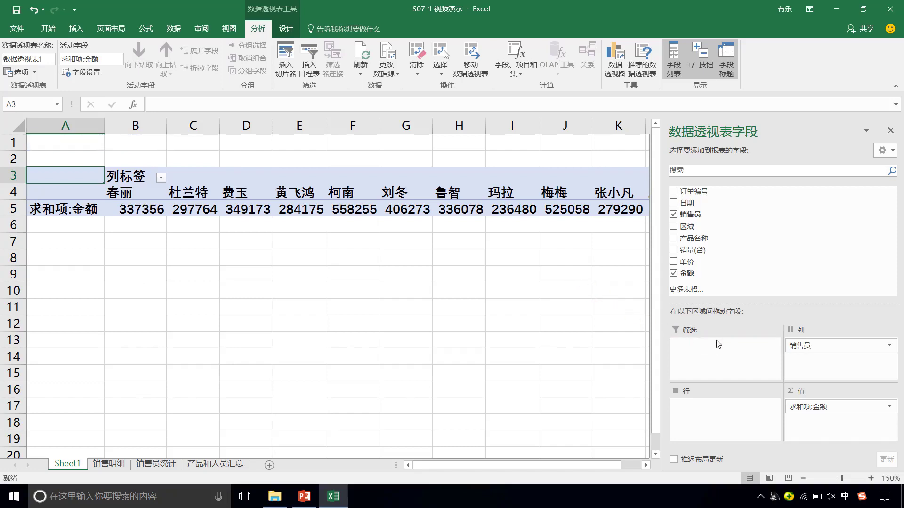
drag(805, 346, 656, 323)
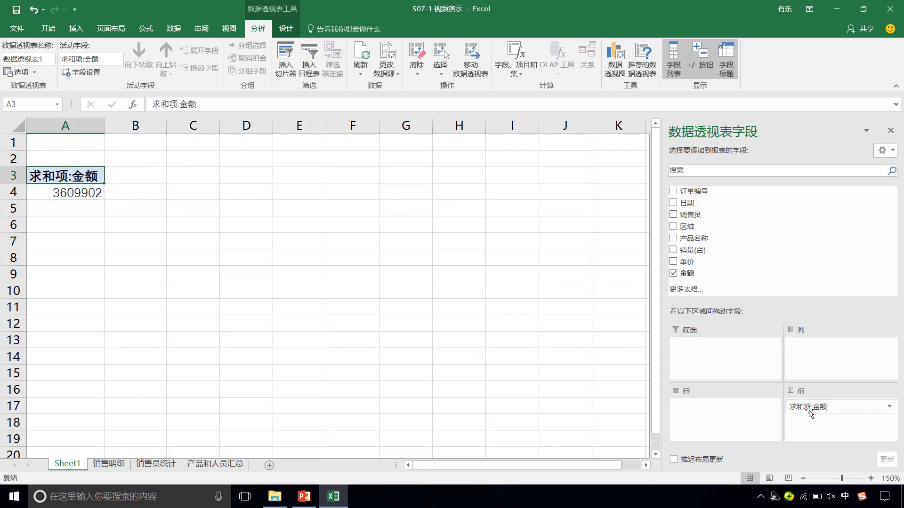
drag(810, 412, 544, 312)
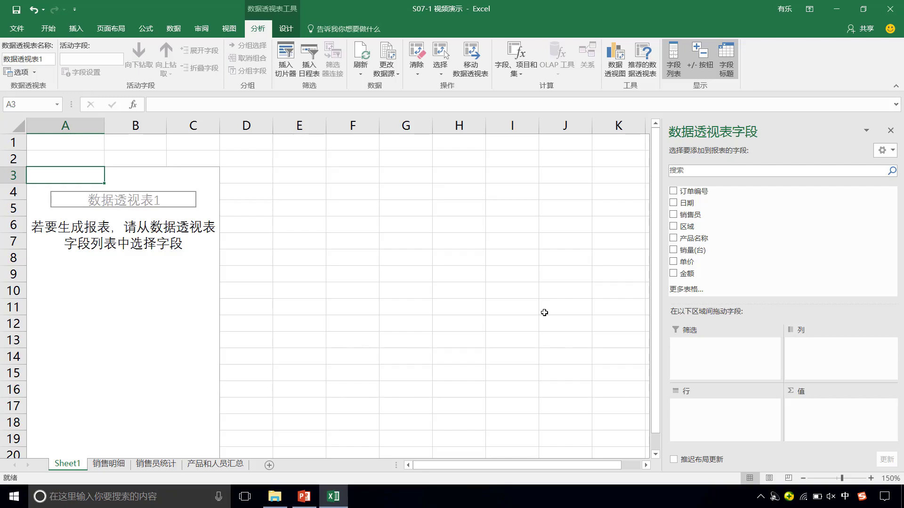
Delete the empty pivot table sheet using Alt+H, D, S.
key(alt+h)
key(d)
key(s)
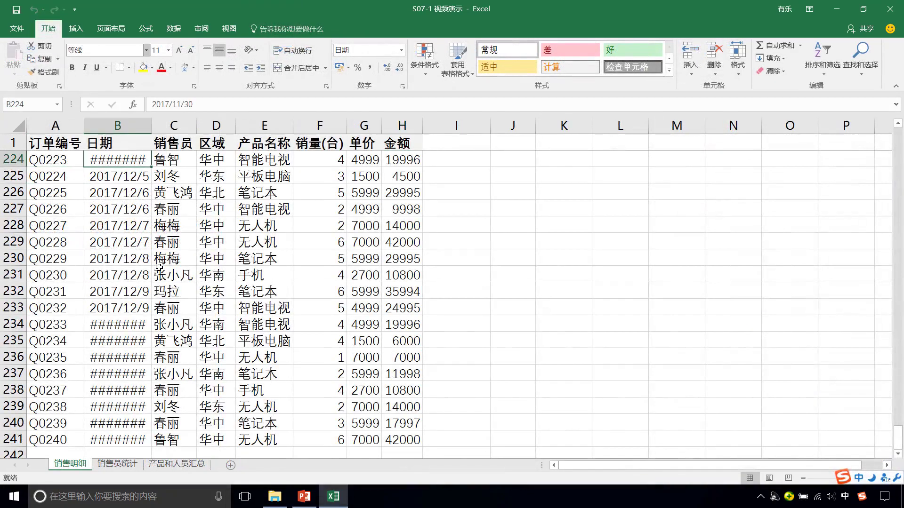
Insert a new PivotTable from the 销售明细 sales data on a new worksheet.
click(123, 191)
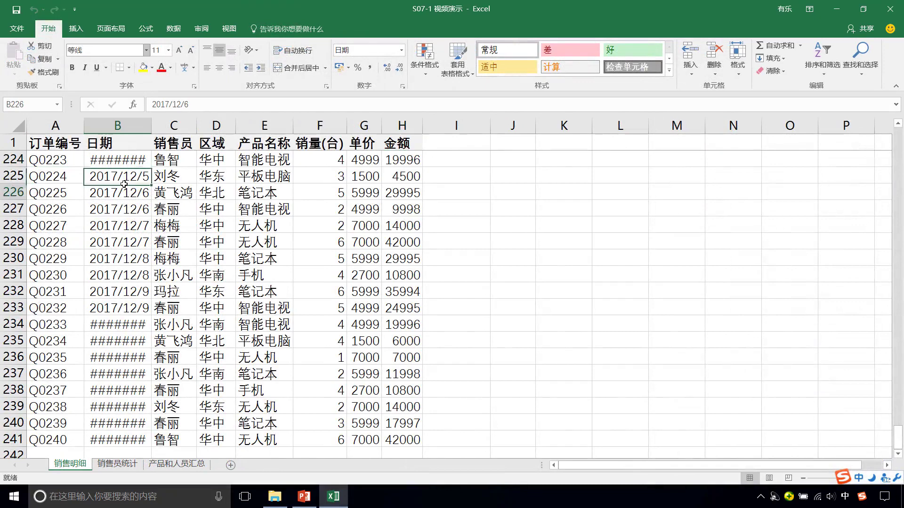
click(76, 28)
click(14, 57)
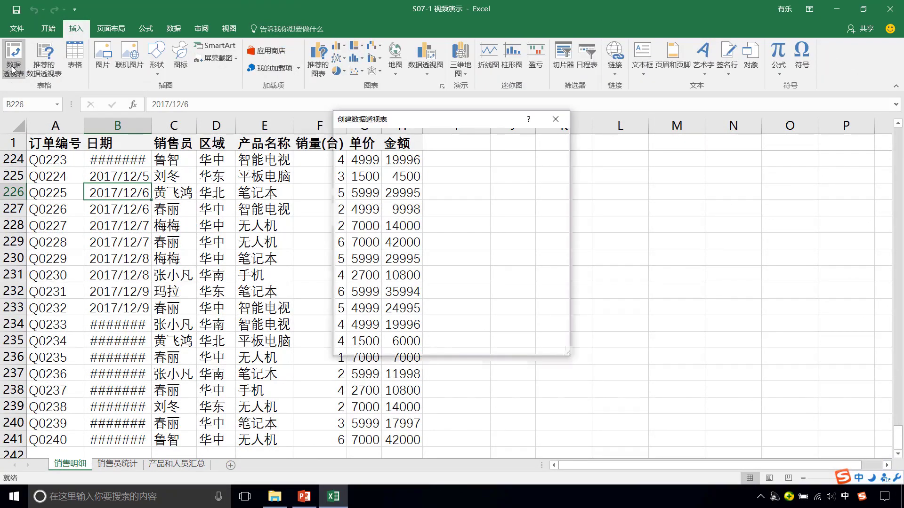
click(489, 343)
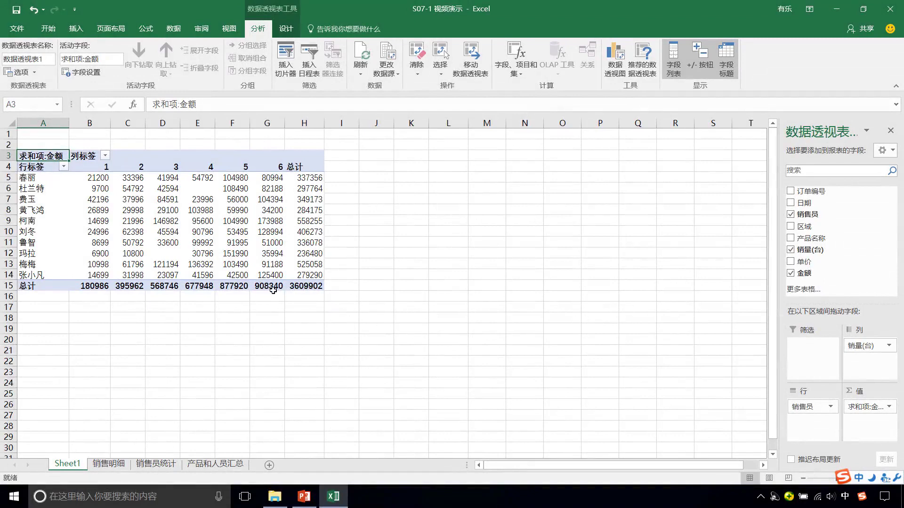
mouse_move(304, 286)
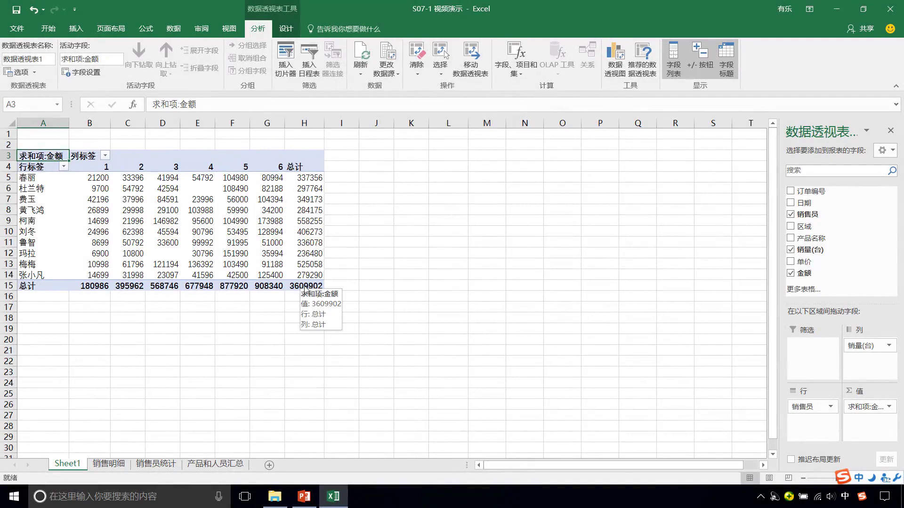
Apply the orange medium table style to the pivot range A4:H15.
drag(305, 288, 33, 155)
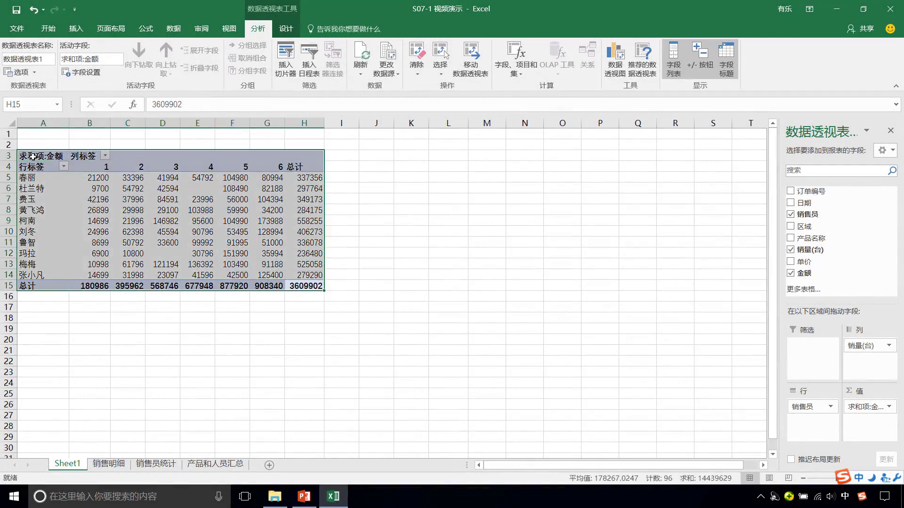
click(49, 27)
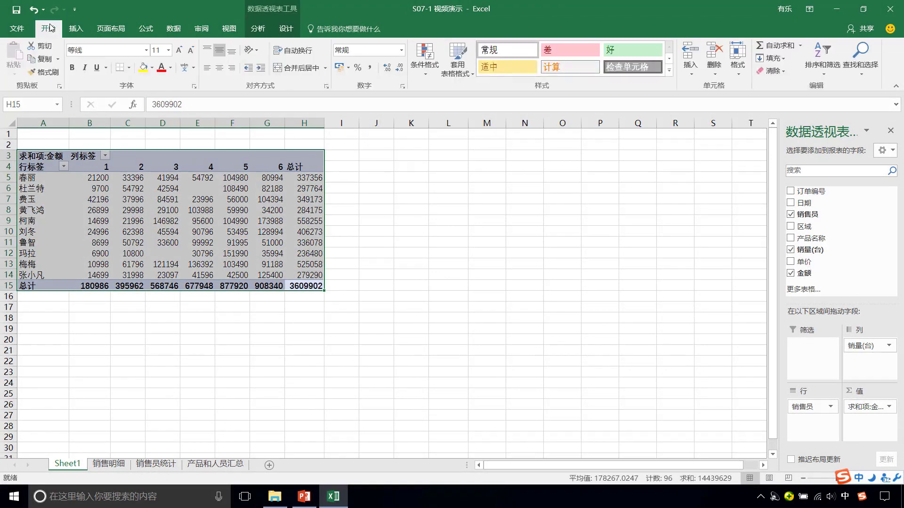
click(465, 73)
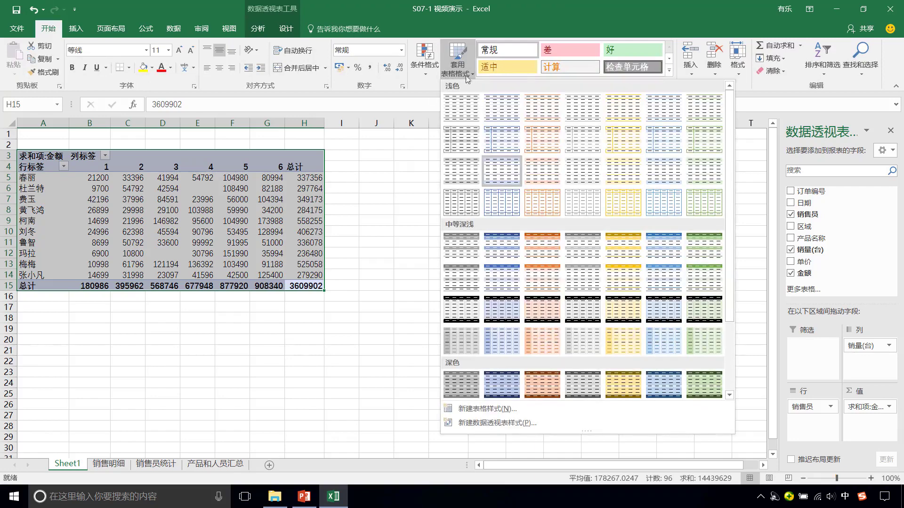
click(545, 278)
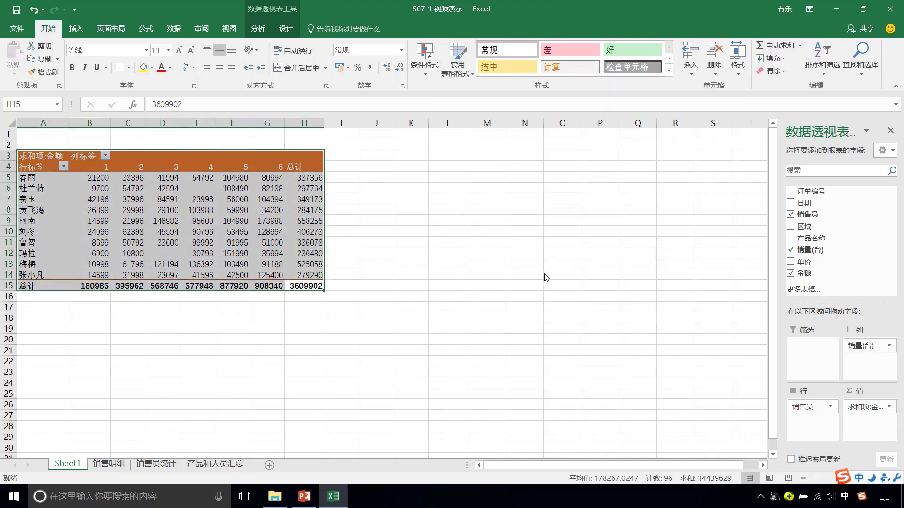
click(224, 250)
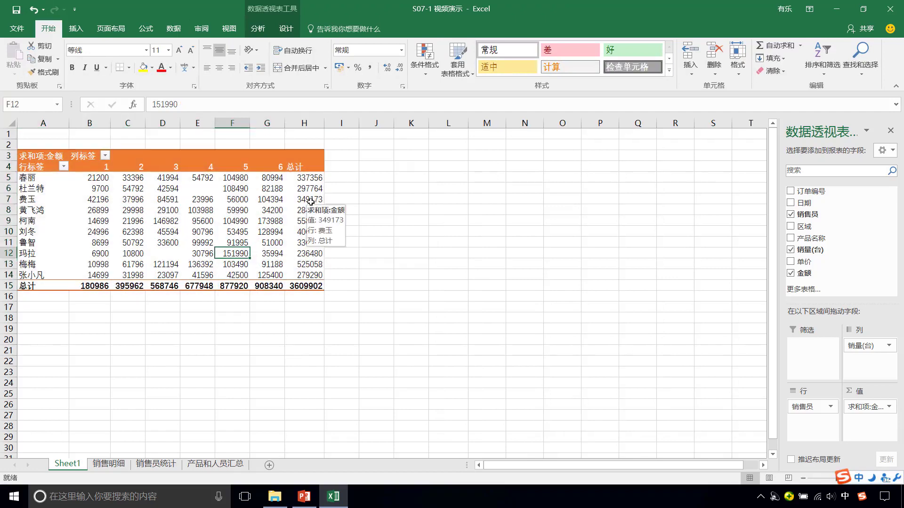
click(300, 121)
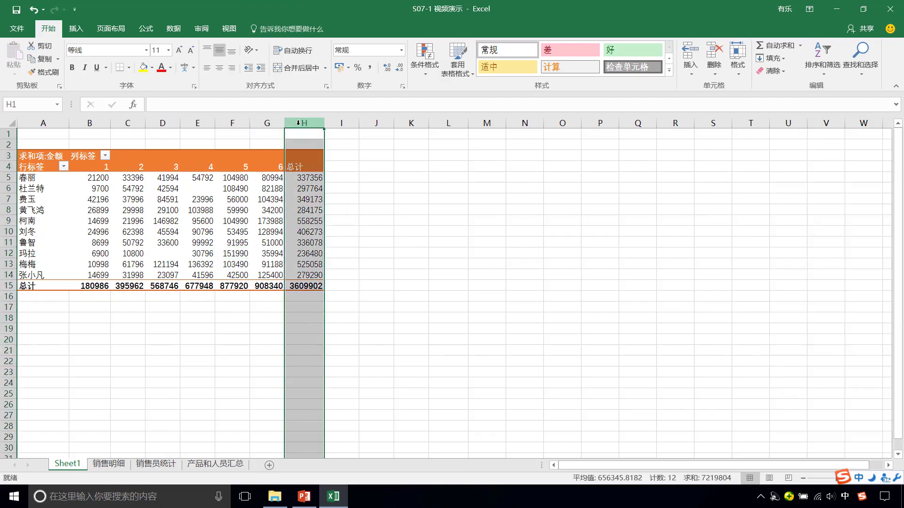
Add blue gradient data bars to the column H totals and widen the column.
click(432, 78)
mouse_move(466, 143)
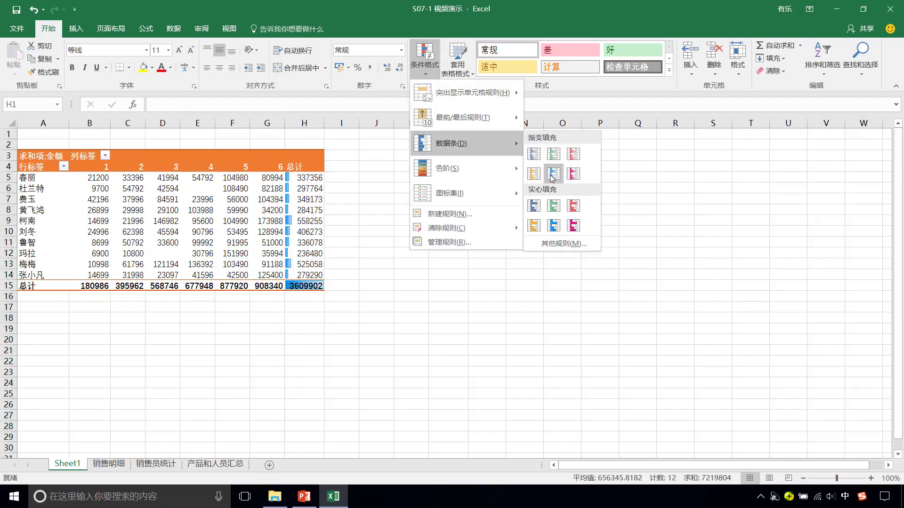
click(554, 174)
drag(322, 123, 424, 123)
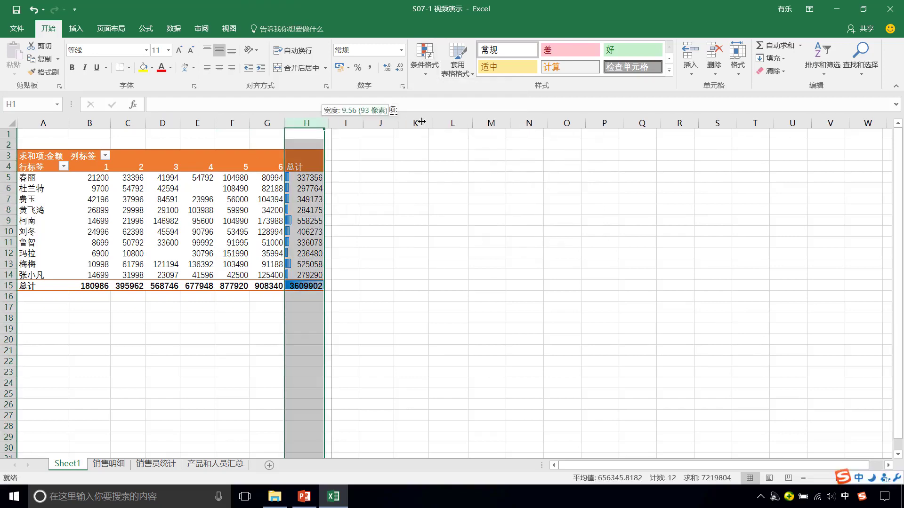